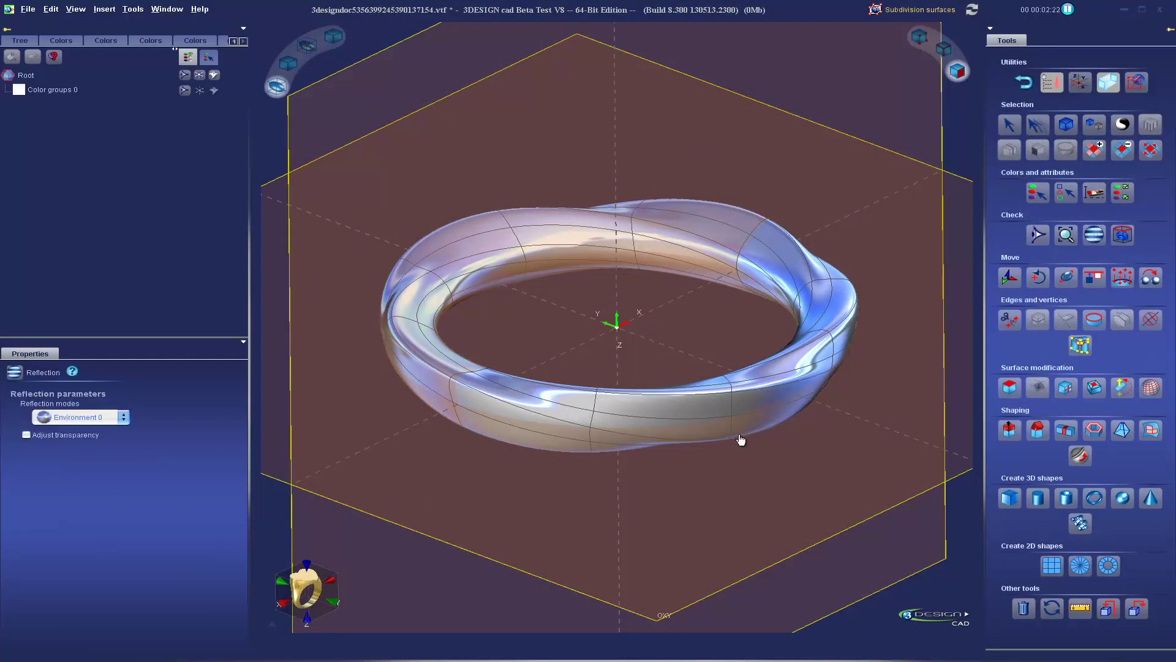
- Try None, Environment 0, Environment 2 and vertical-stripe reflections on the ring, then settle on horizontal stripes
click(101, 418)
click(97, 417)
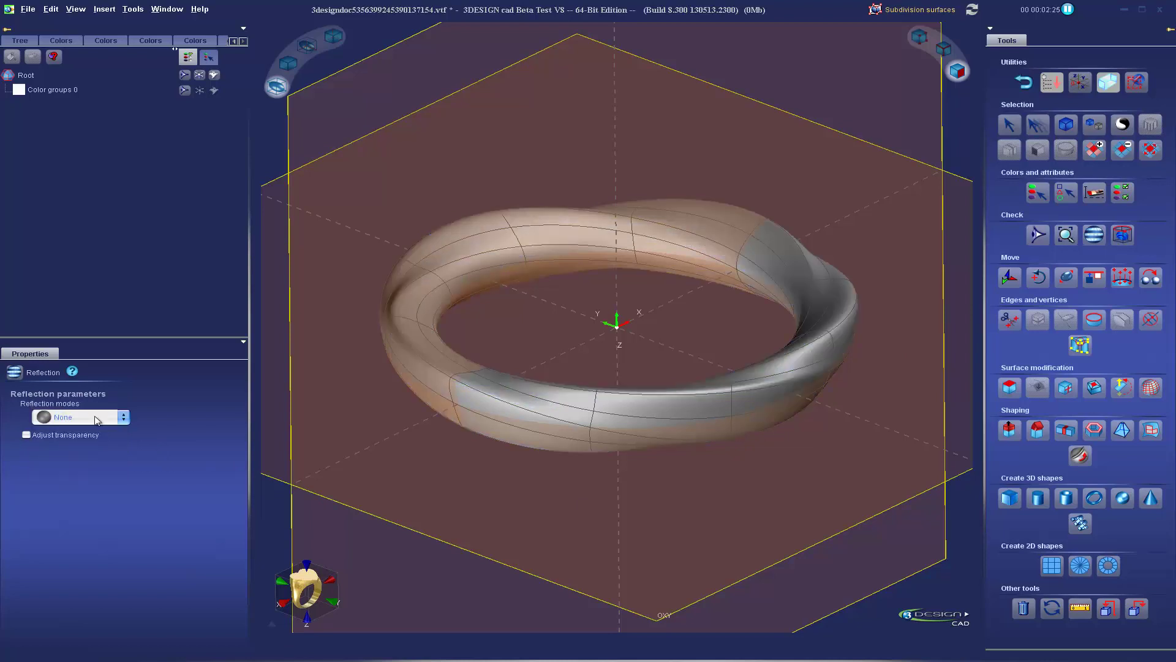
click(98, 418)
click(96, 433)
click(92, 421)
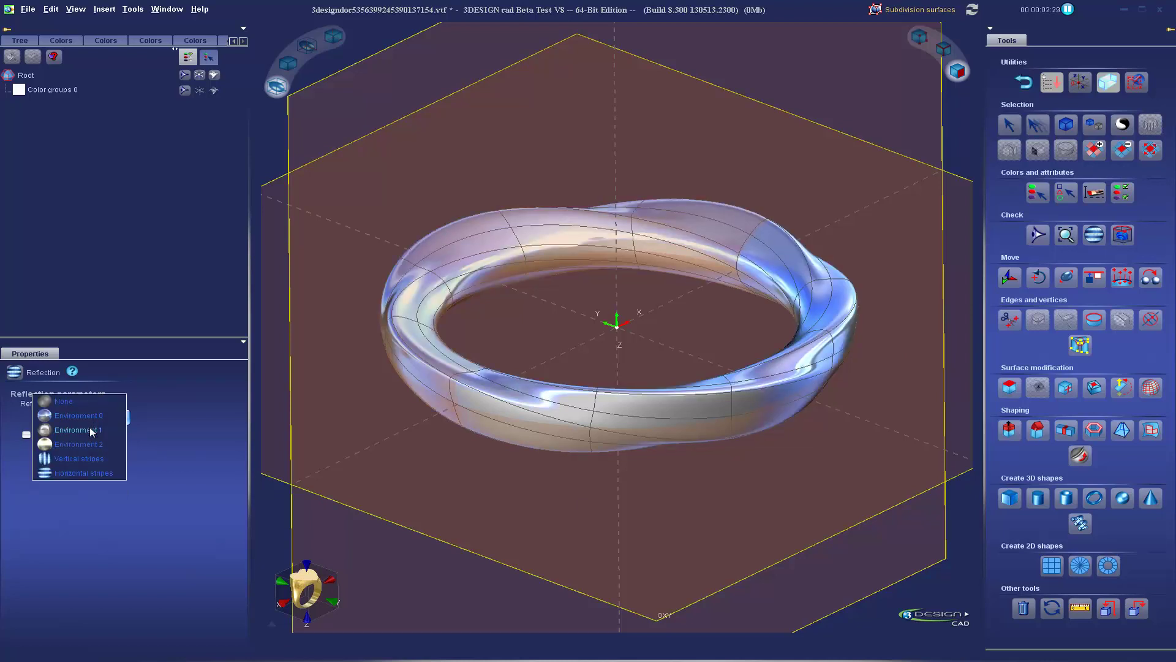
click(89, 427)
click(92, 421)
click(93, 431)
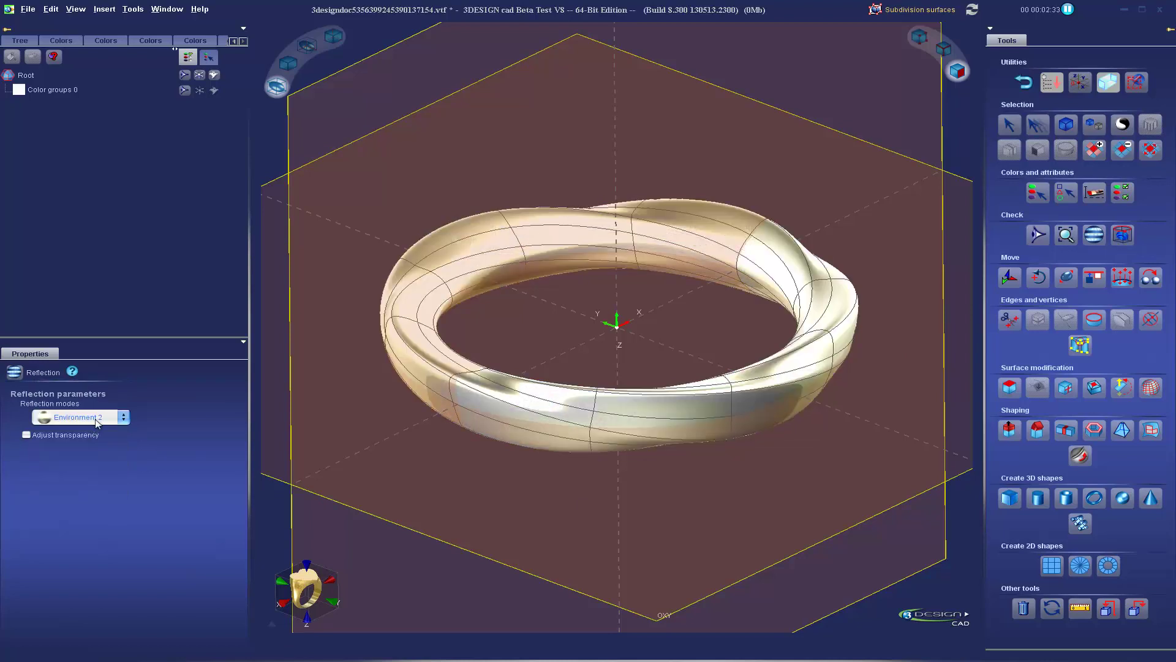
click(97, 417)
click(97, 432)
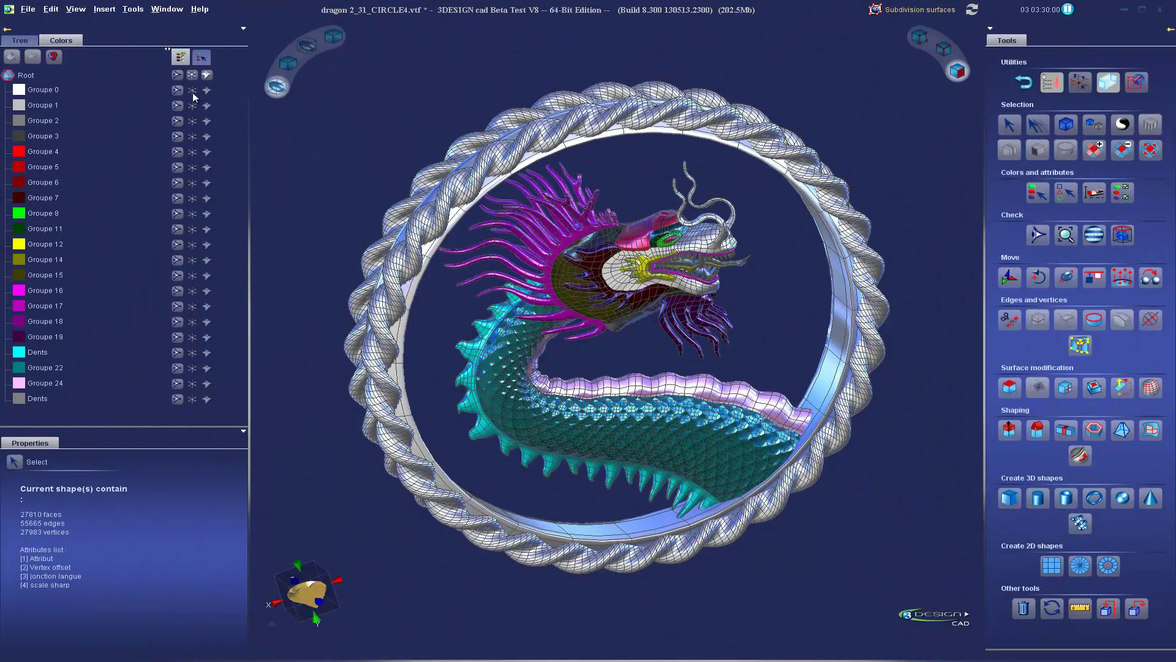
- Wireframe Groupe 0, hide Groupe 17 and both Dents groups, then make every colour group visible
click(192, 91)
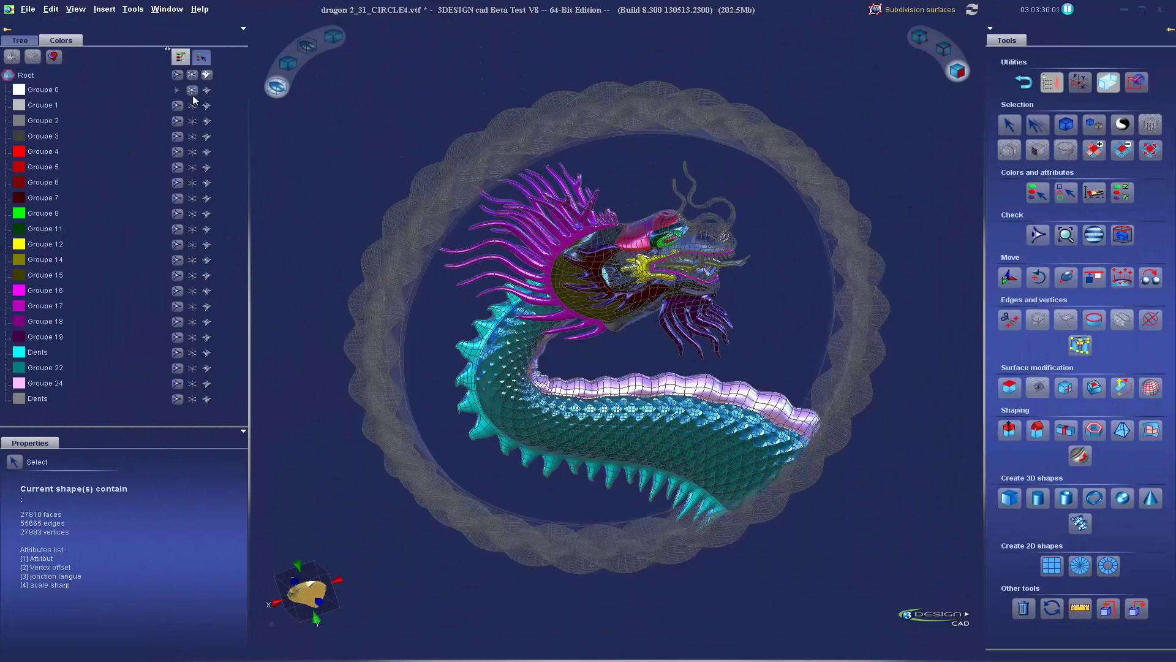
click(207, 307)
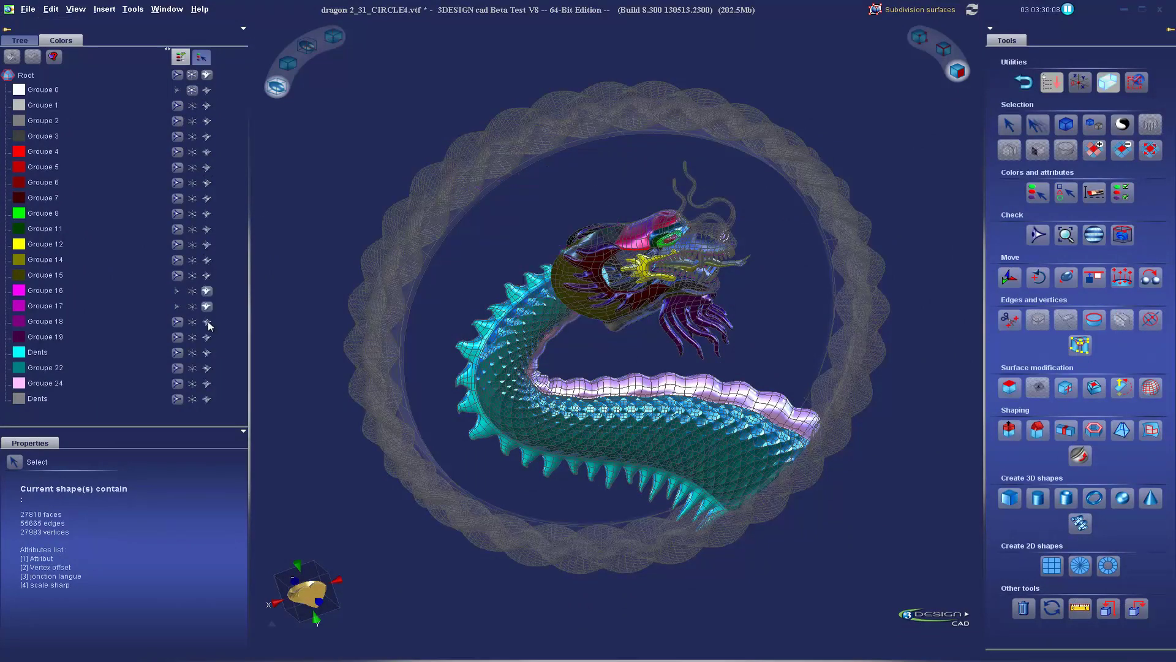
click(207, 353)
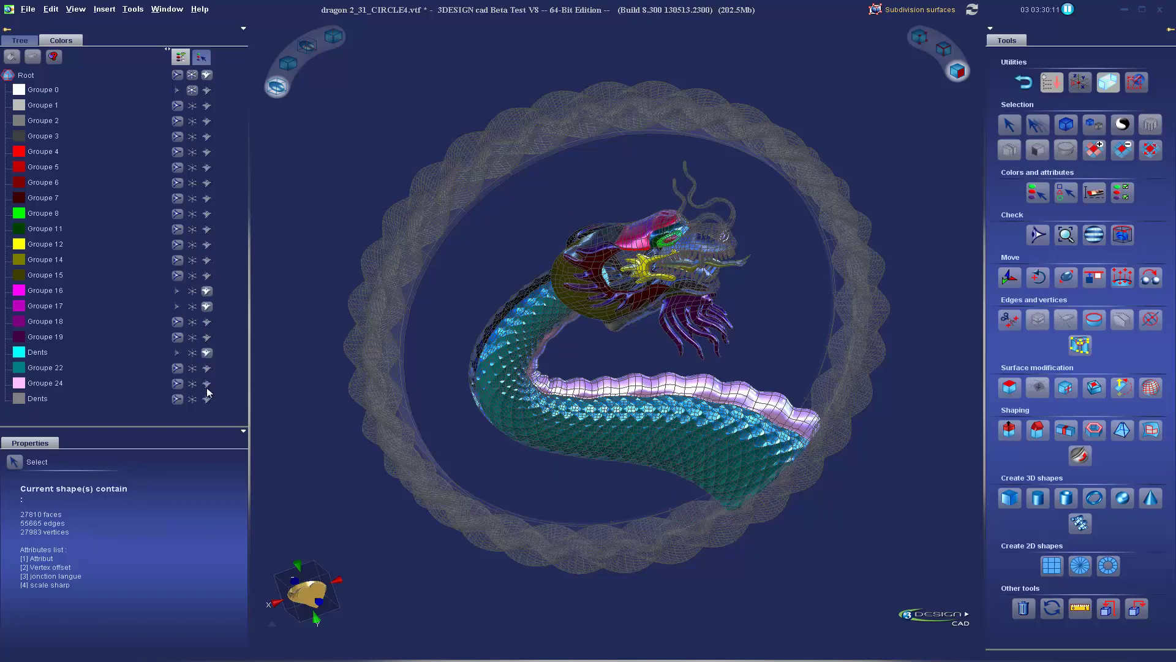
click(206, 399)
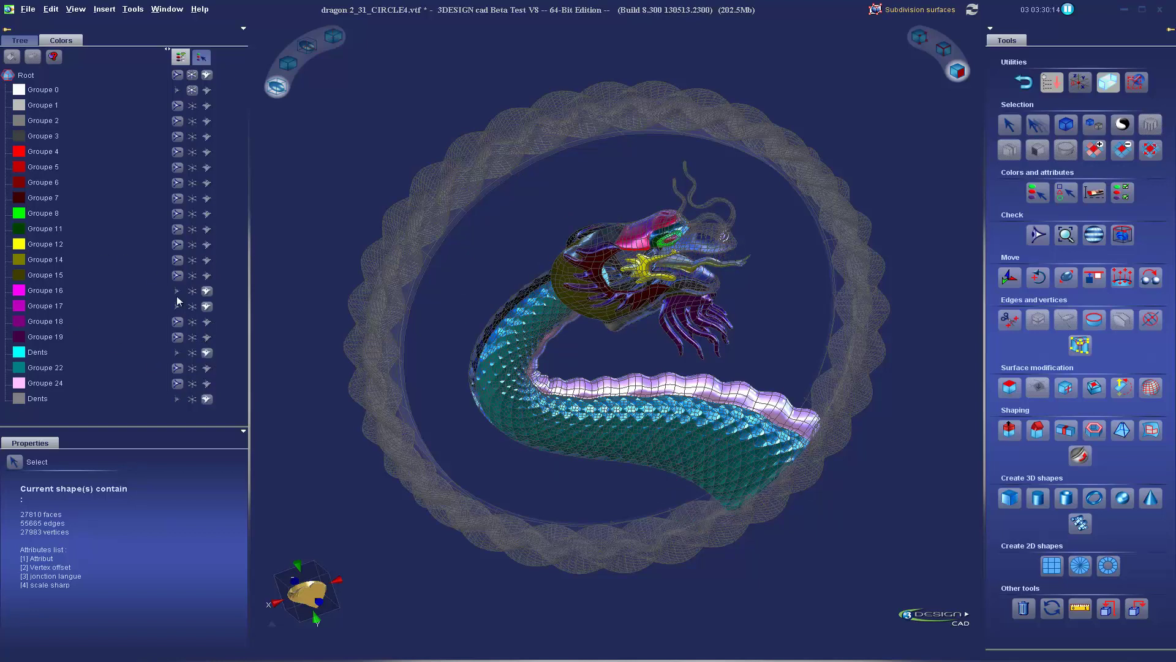
click(177, 75)
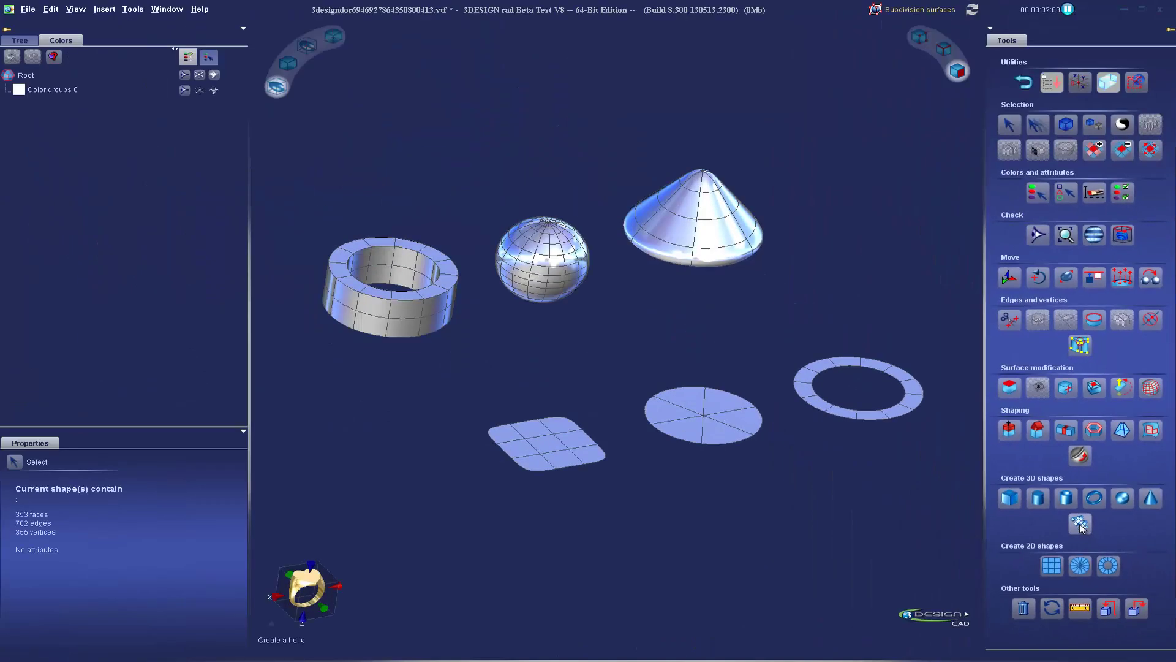
- Add a helix at the origin and change its type through flat and conical to the flat disc spiral
click(1080, 524)
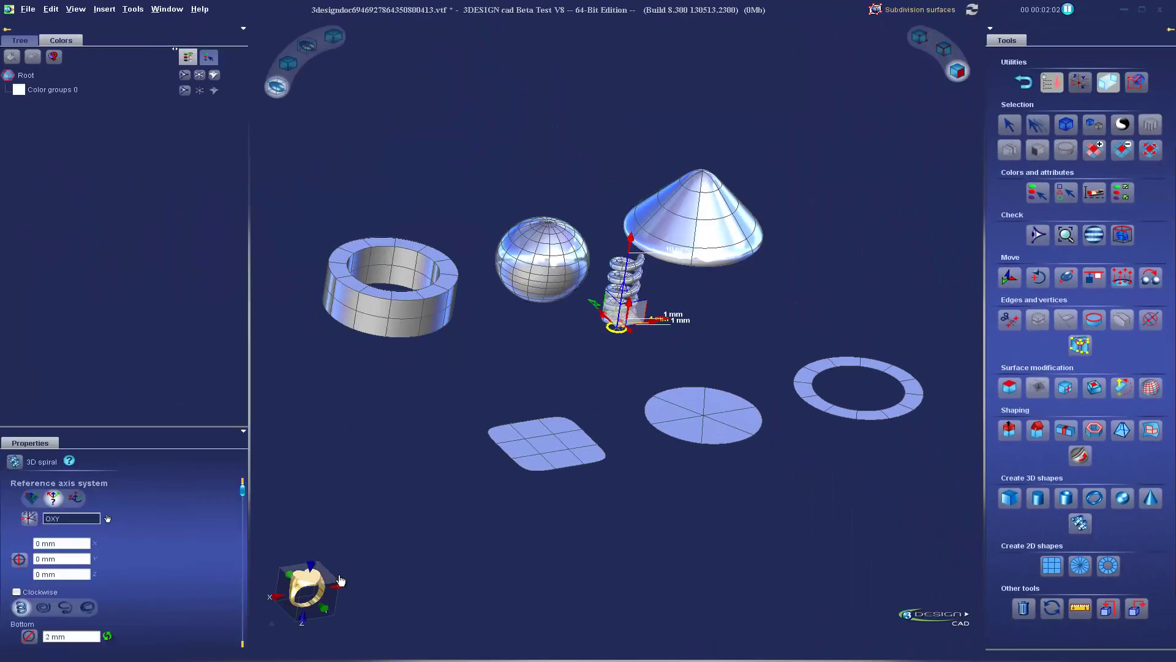
drag(158, 429, 180, 189)
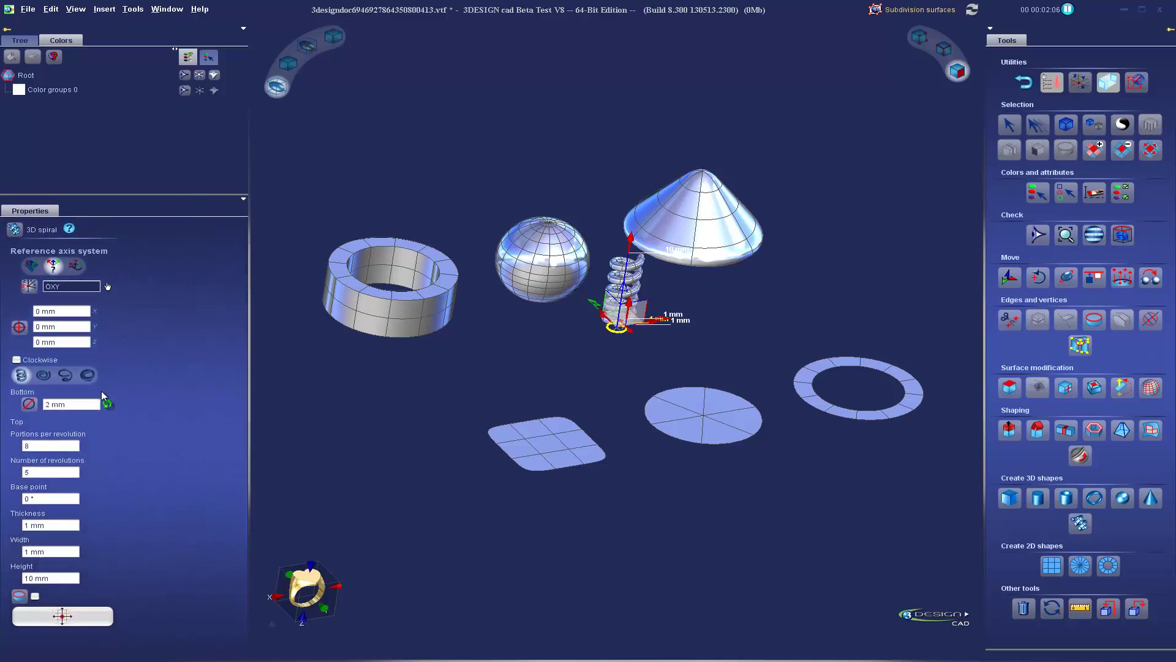
click(43, 375)
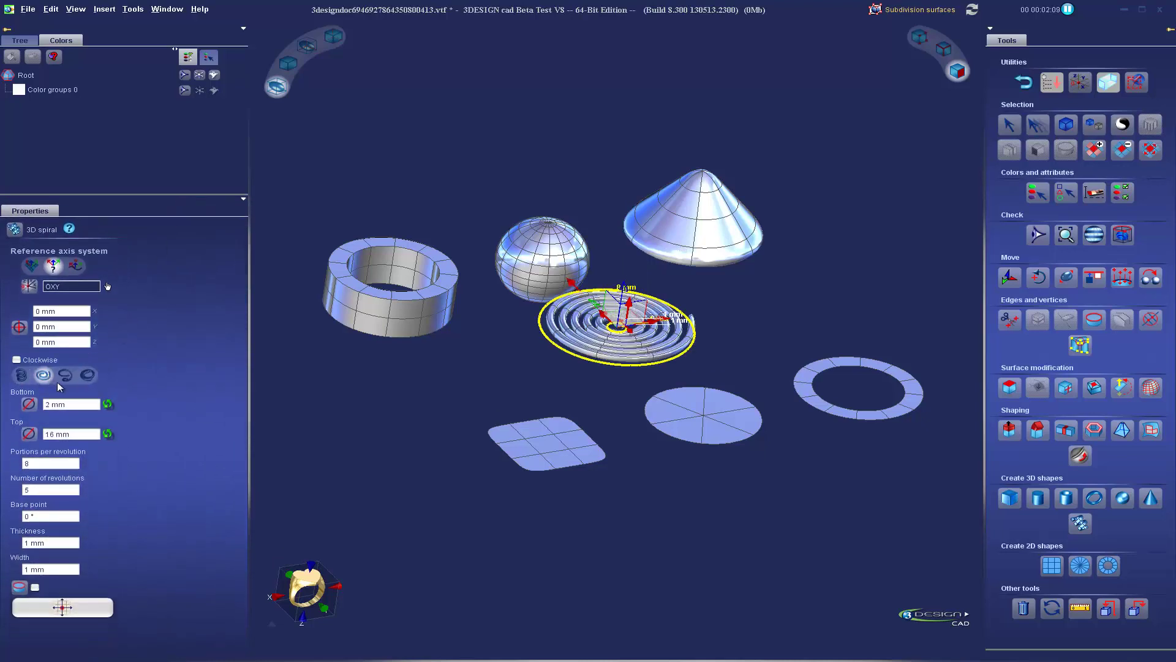
click(66, 377)
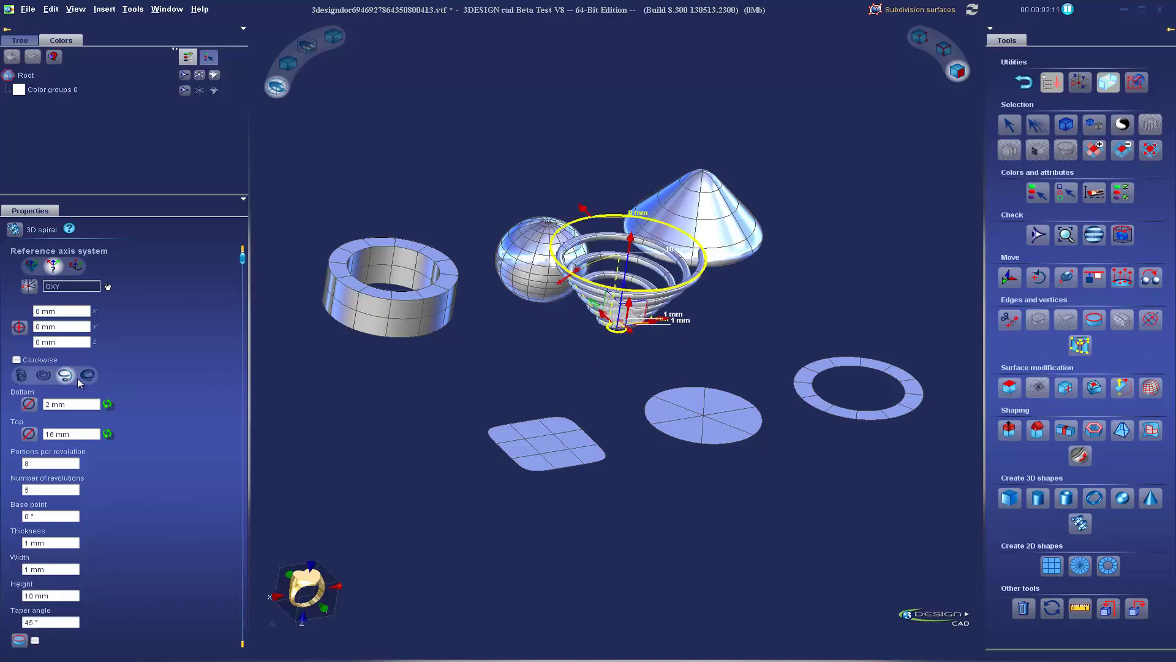
click(88, 376)
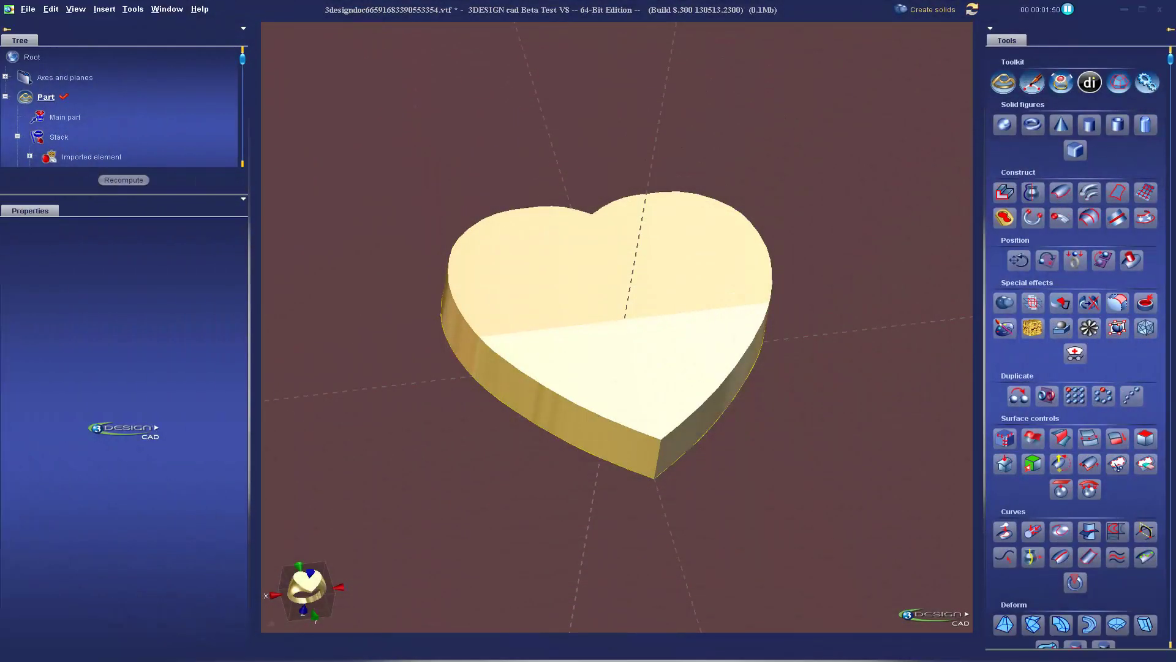
- Convert the heart solid into a subdivision-surface polygon mesh
click(586, 336)
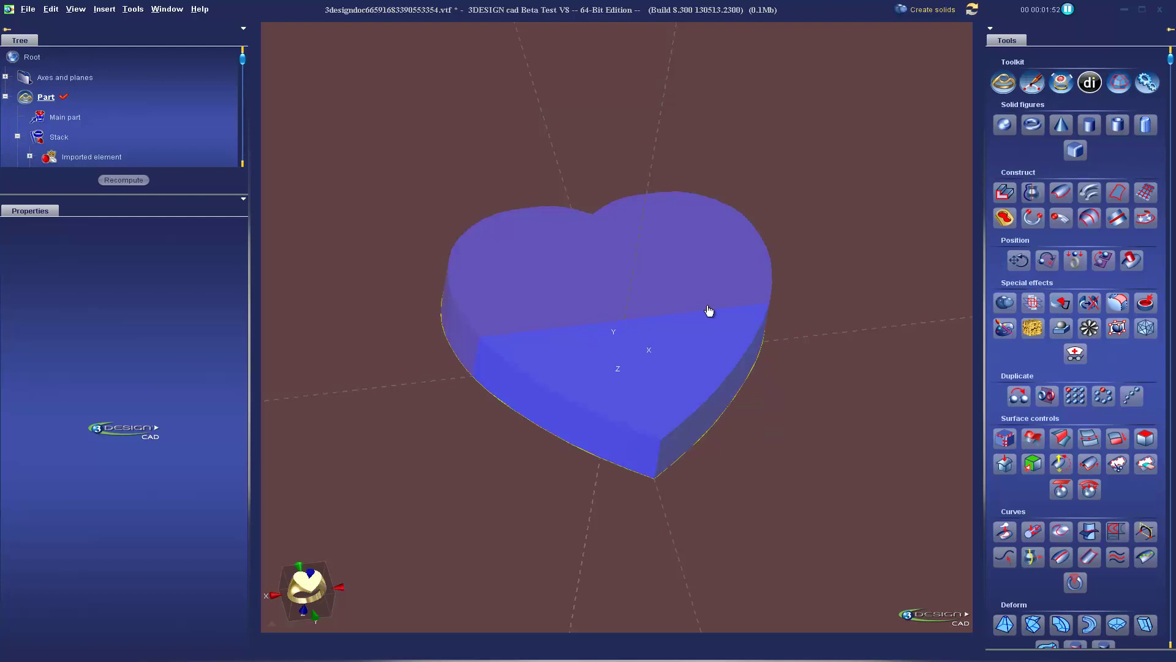
click(1120, 85)
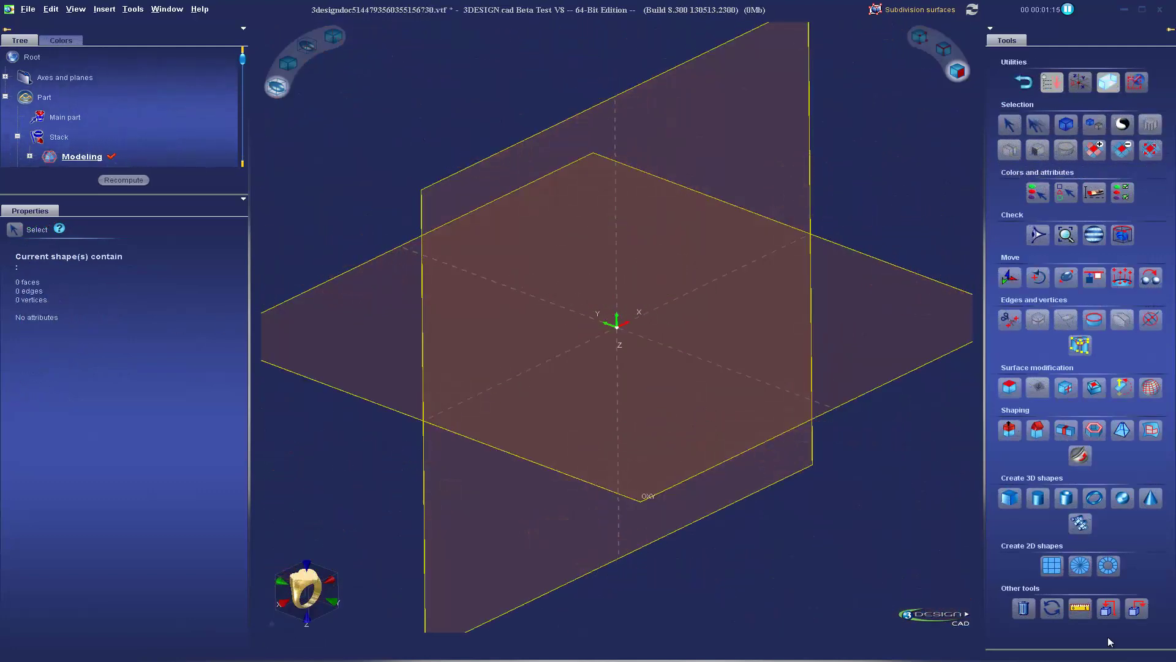
- Import Fish.obj as a low-poly model and apply Connect vertices to join its loose vertices
click(1109, 610)
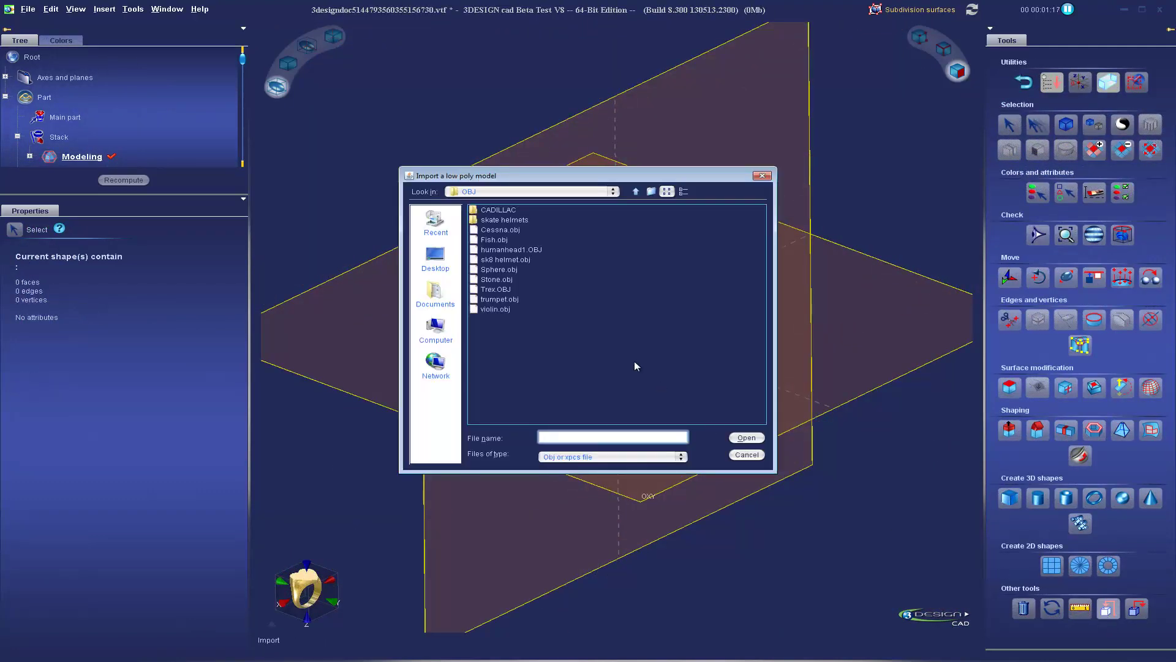
click(476, 241)
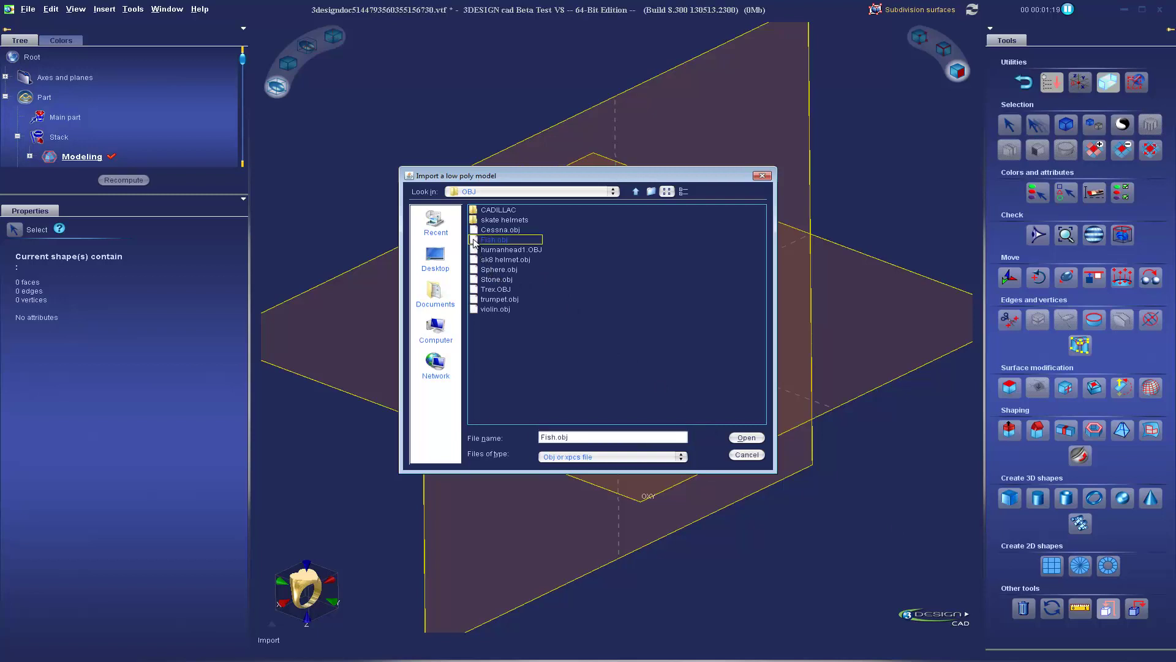
click(745, 437)
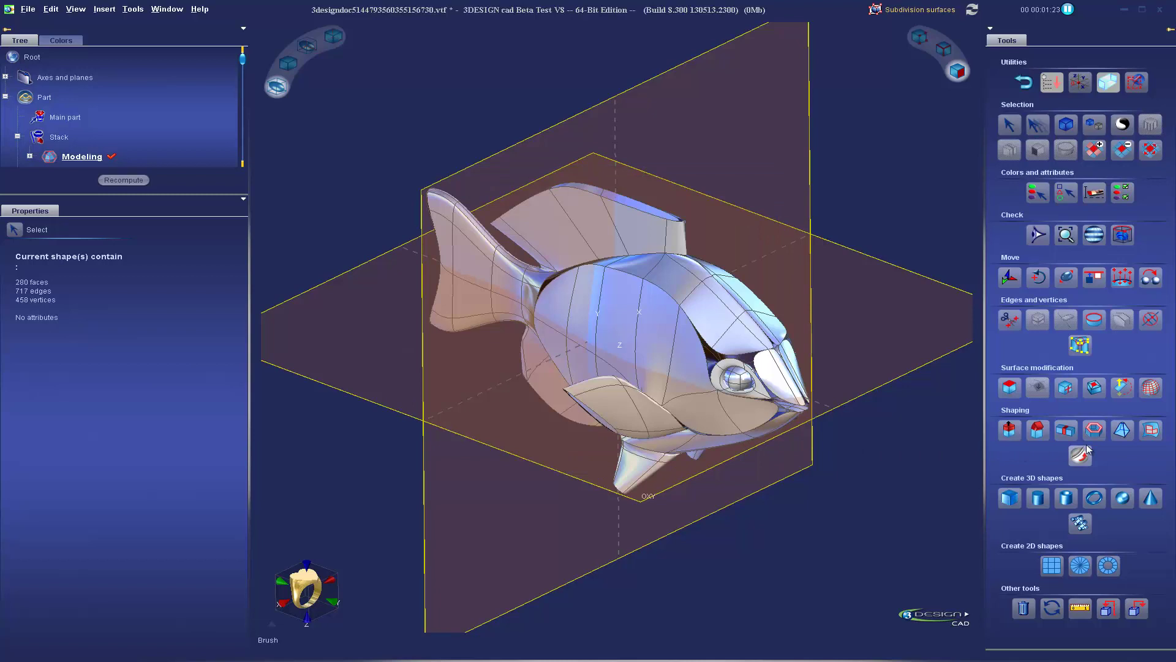
click(1080, 346)
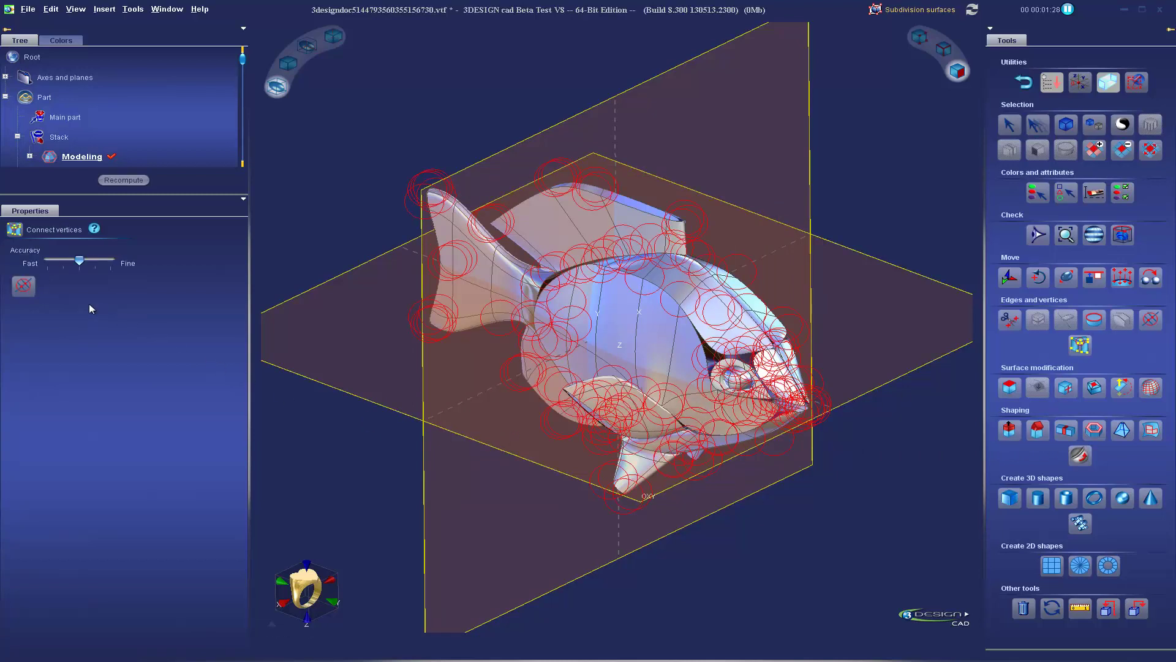
click(30, 287)
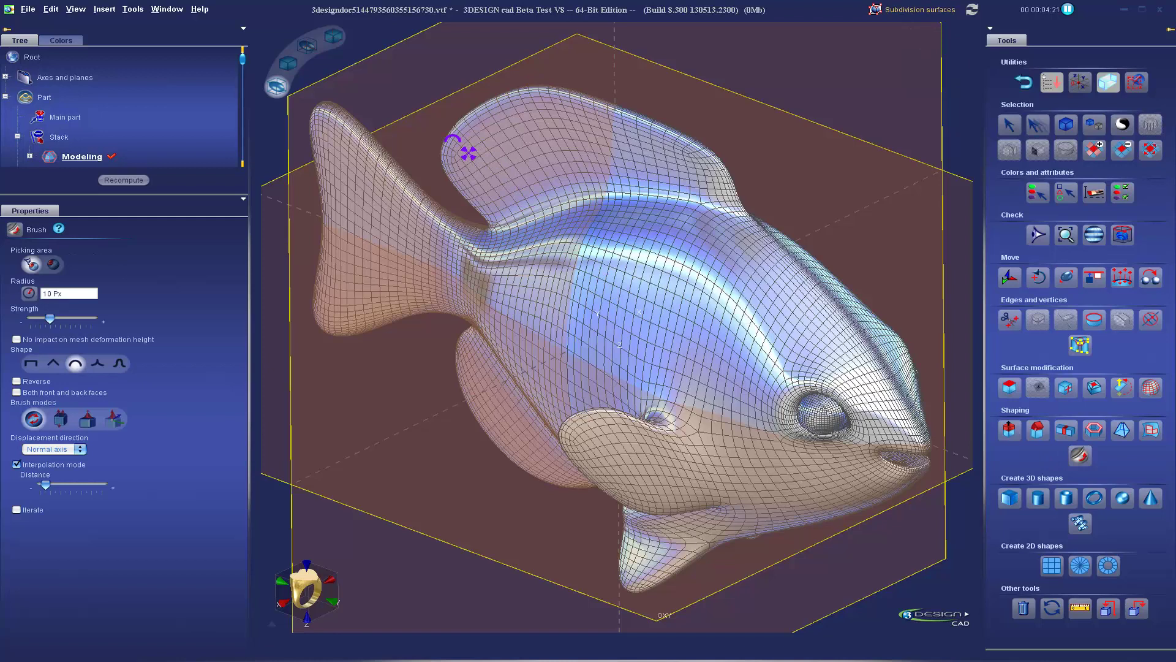
- Brush a ridge along the fish's dorsal fin and a groove along its lower jaw, then view the gold render
mouse_move(467, 153)
mouse_down()
mouse_move(489, 196)
mouse_move(500, 158)
mouse_move(523, 189)
mouse_move(517, 118)
mouse_move(546, 178)
mouse_move(533, 111)
mouse_move(559, 473)
mouse_up()
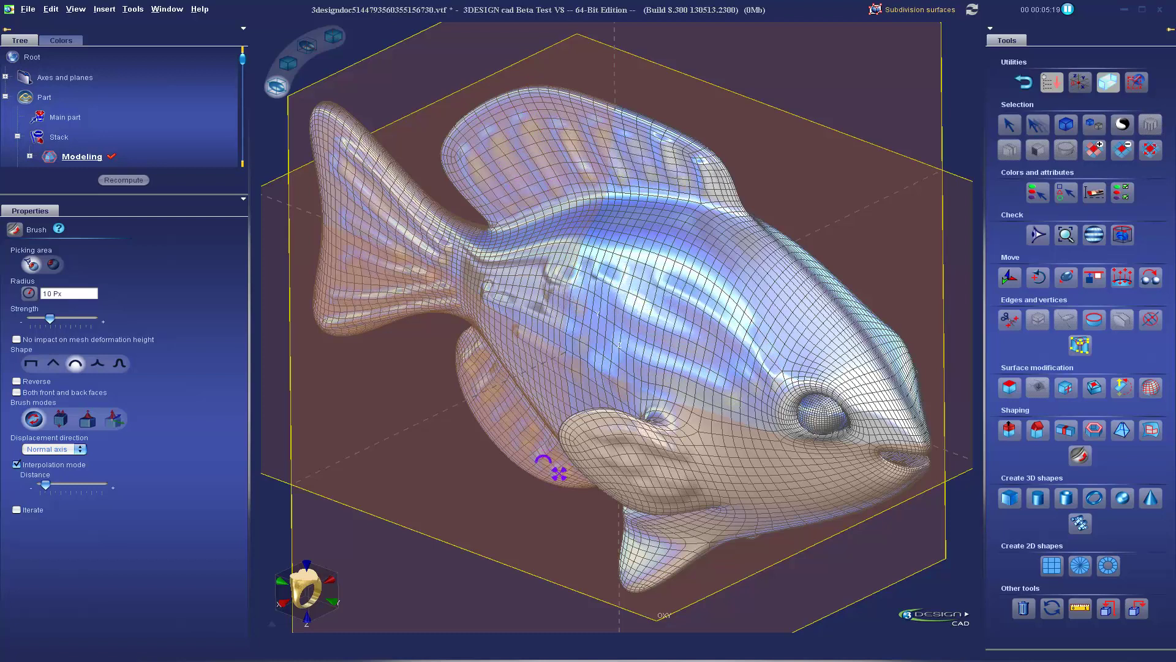
drag(852, 469, 699, 469)
mouse_move(843, 487)
mouse_down()
mouse_move(760, 499)
mouse_move(691, 542)
mouse_move(638, 546)
mouse_up()
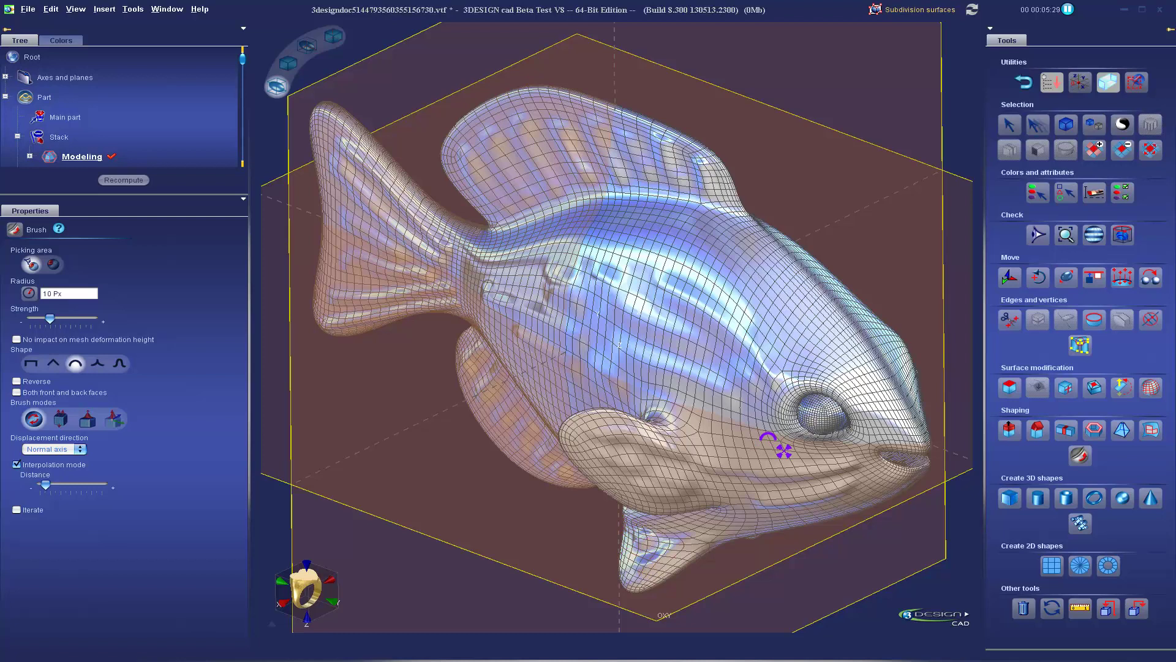
click(1023, 83)
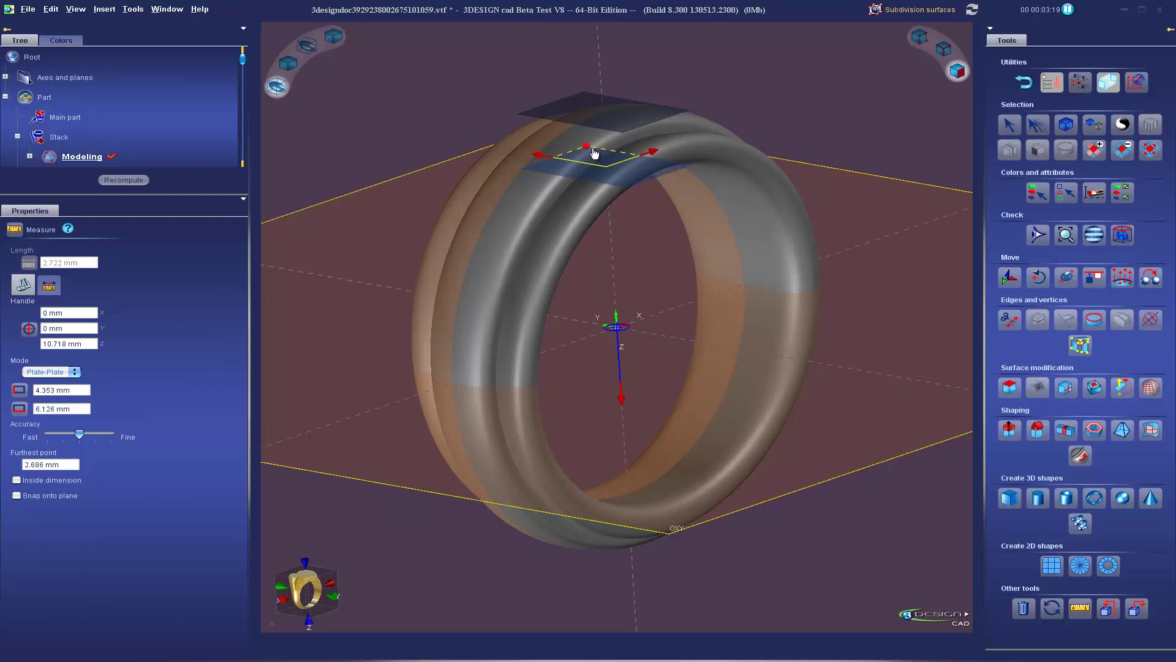
- Measure the ring's plate-to-plate thickness, then place two distance points across a ridge reading 3.649 mm
right_drag(729, 216, 660, 228)
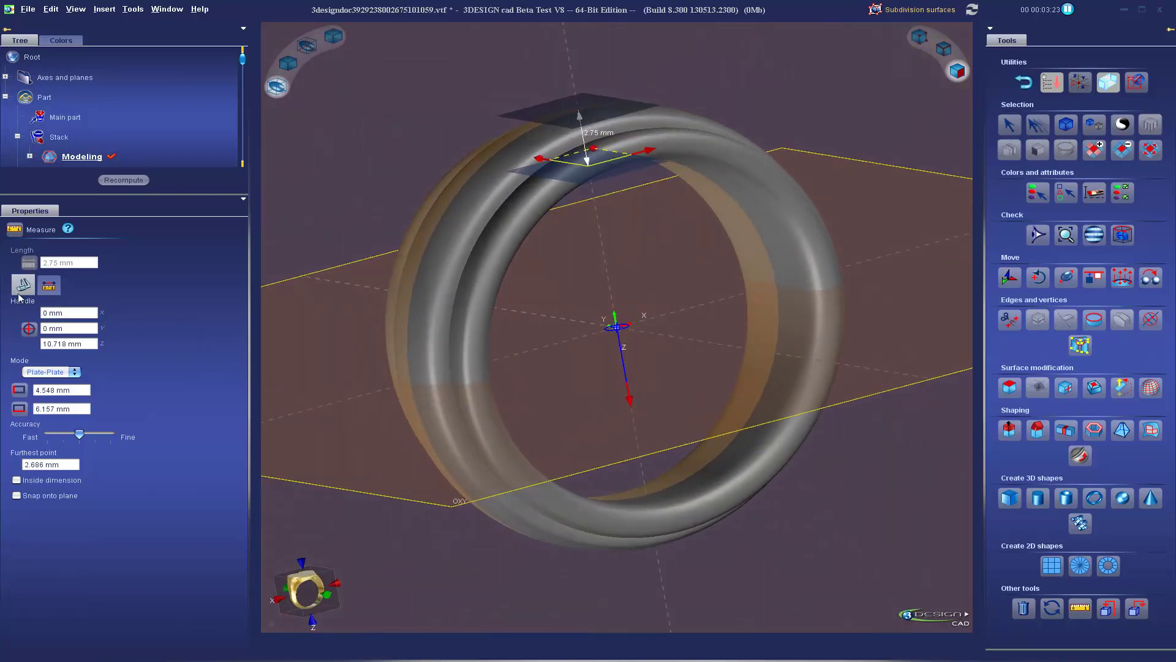
click(49, 286)
right_drag(528, 312, 777, 304)
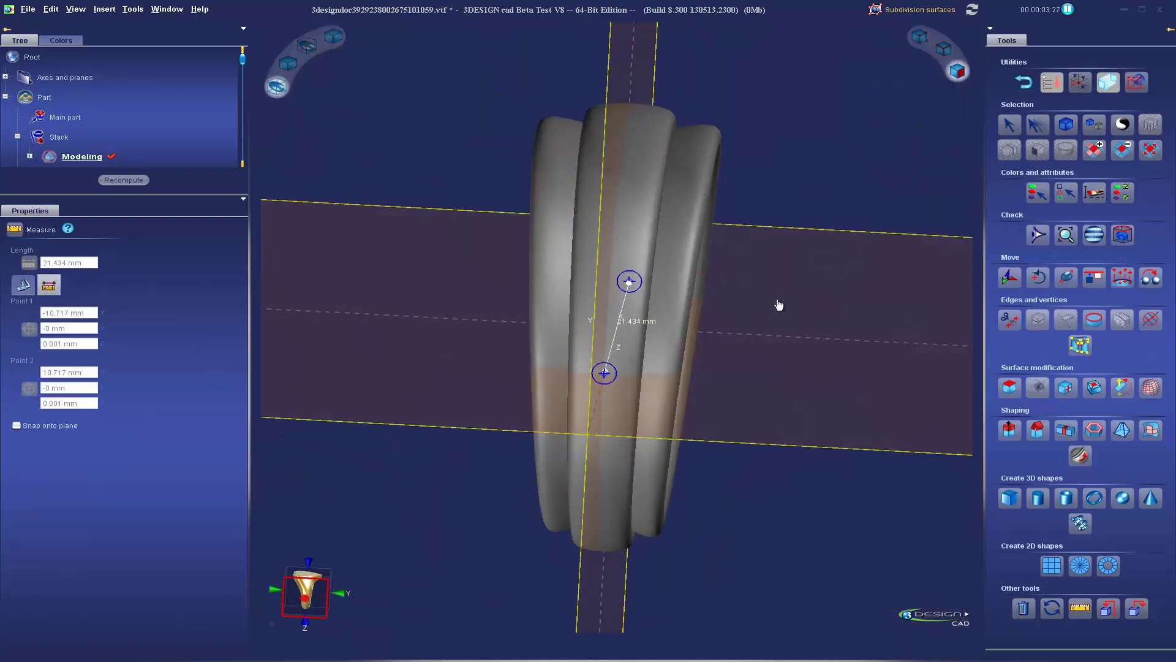
drag(605, 370, 578, 197)
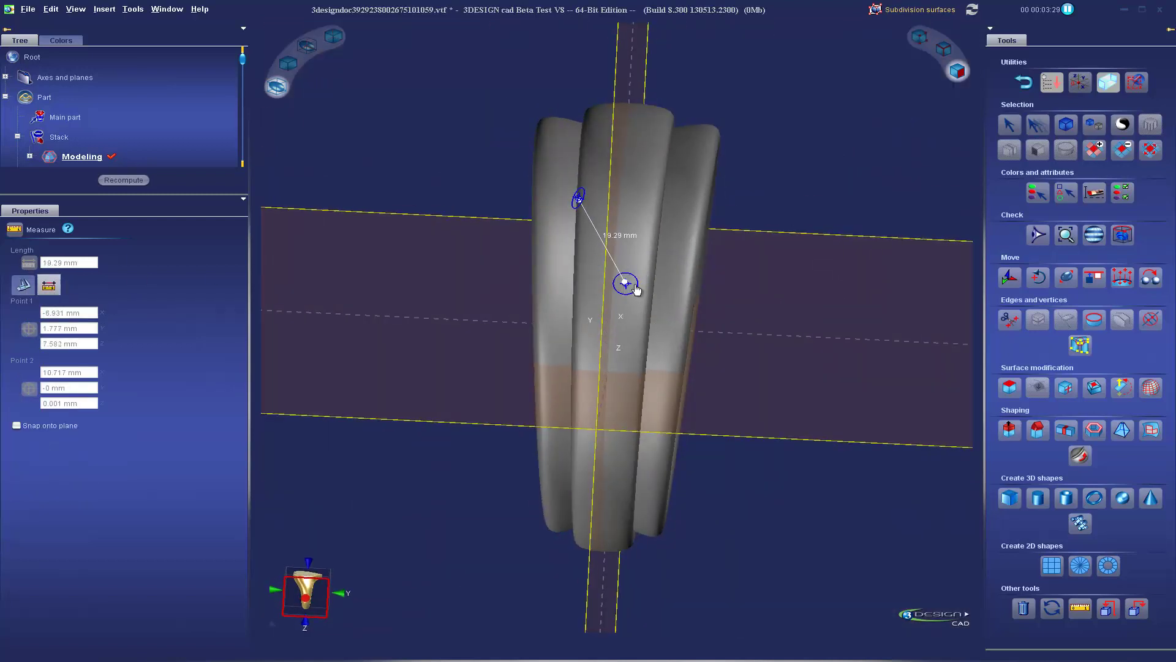
drag(634, 286, 663, 200)
right_drag(663, 200, 663, 335)
drag(549, 307, 548, 298)
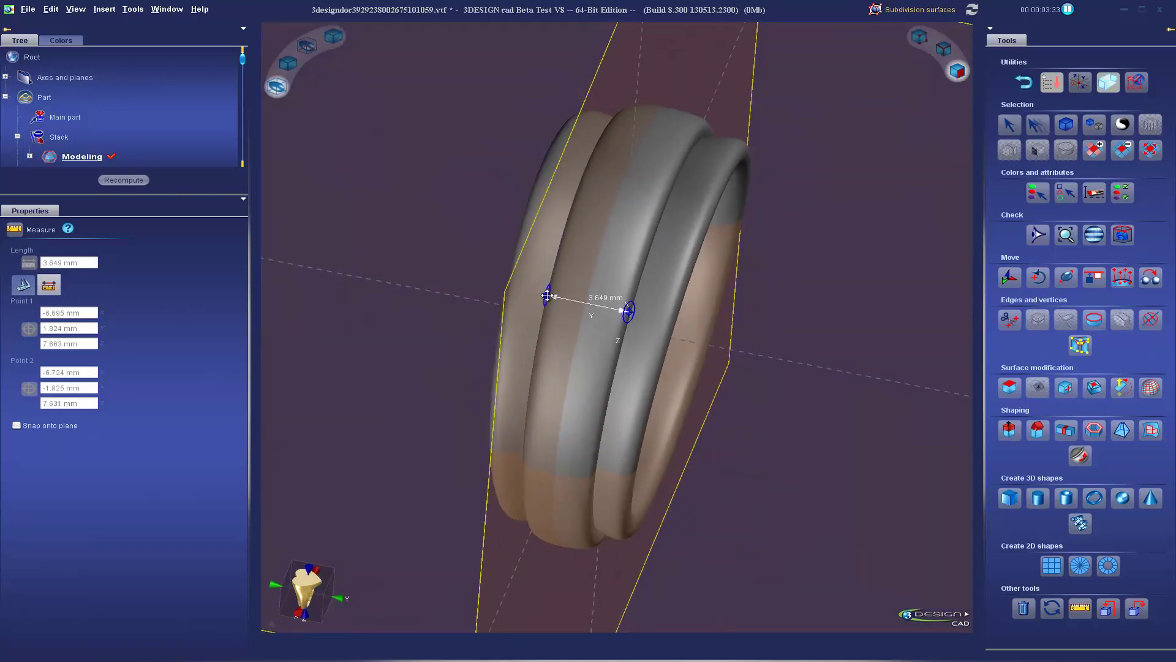